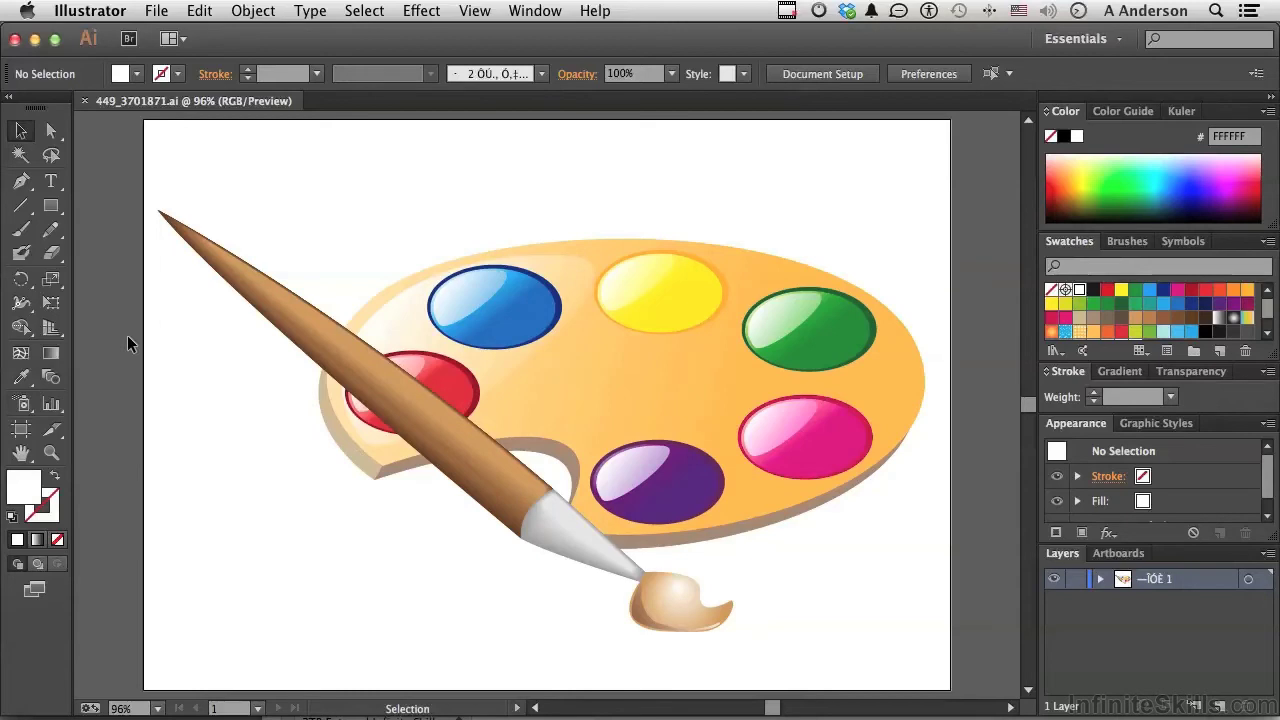
Step: Open Edit > Color Settings and keep the North America General Purpose 2 preset
left_click(200, 11)
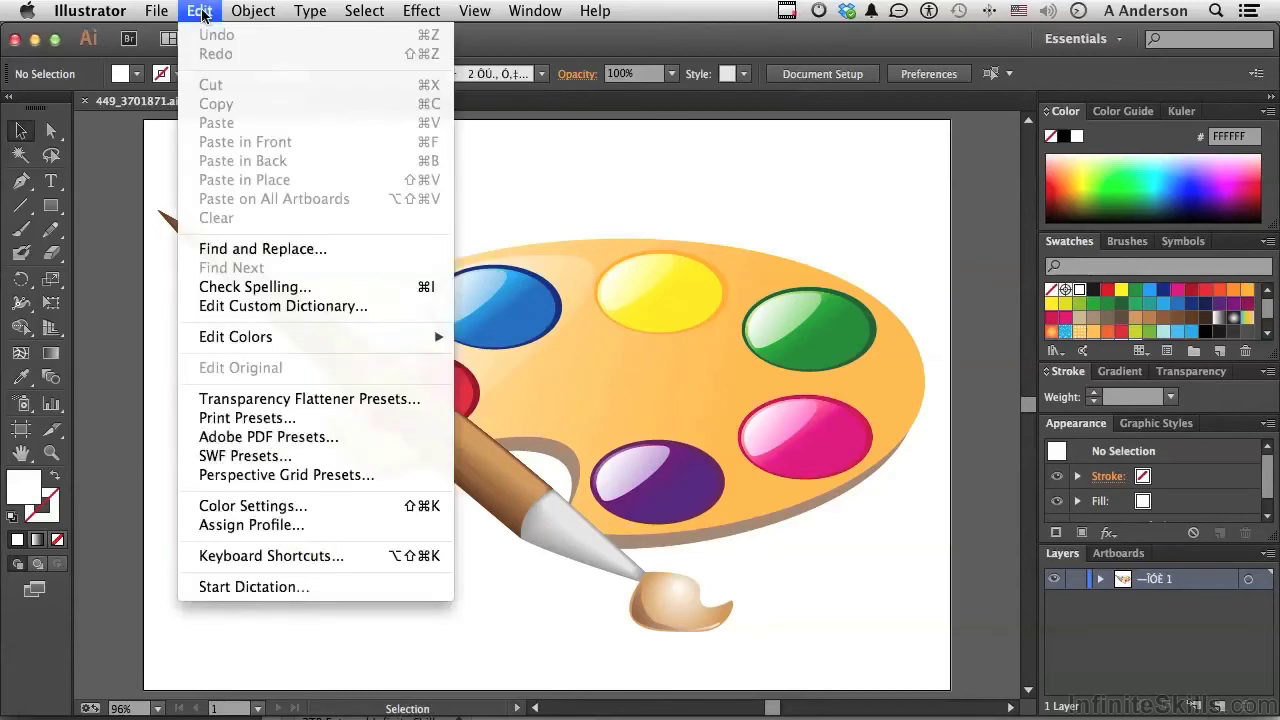
left_click(260, 506)
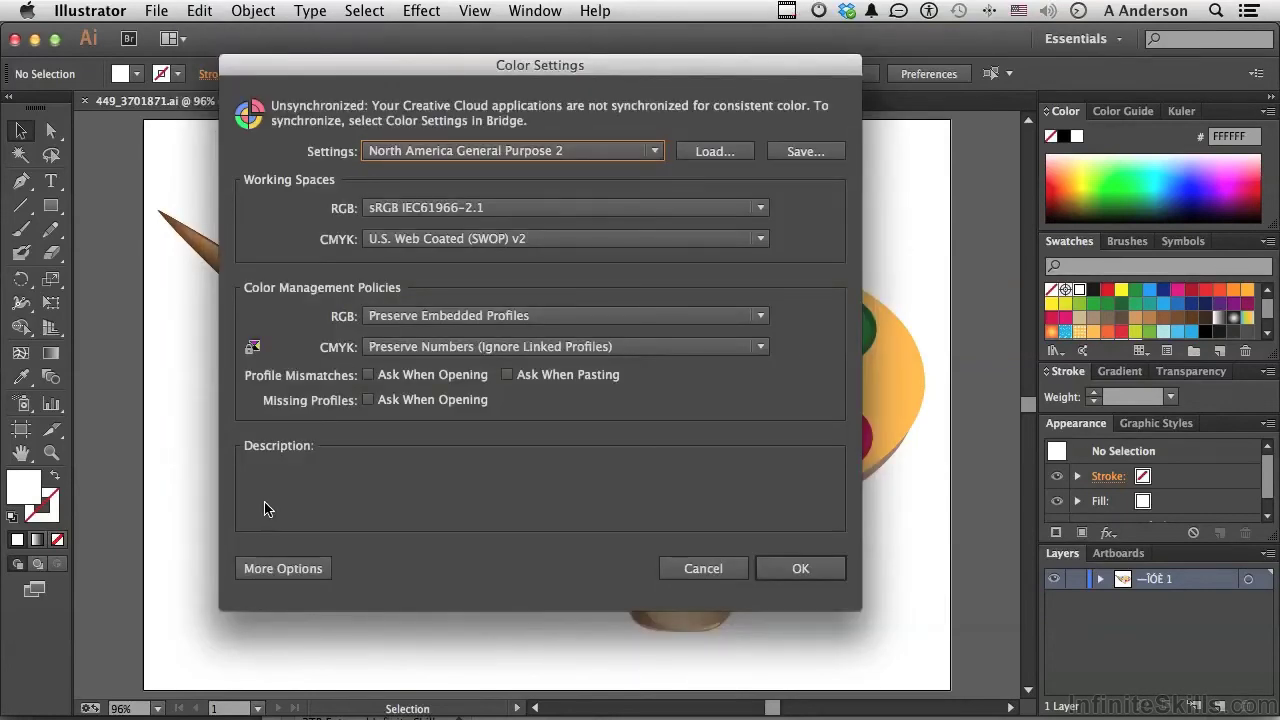
mouse_move(405, 155)
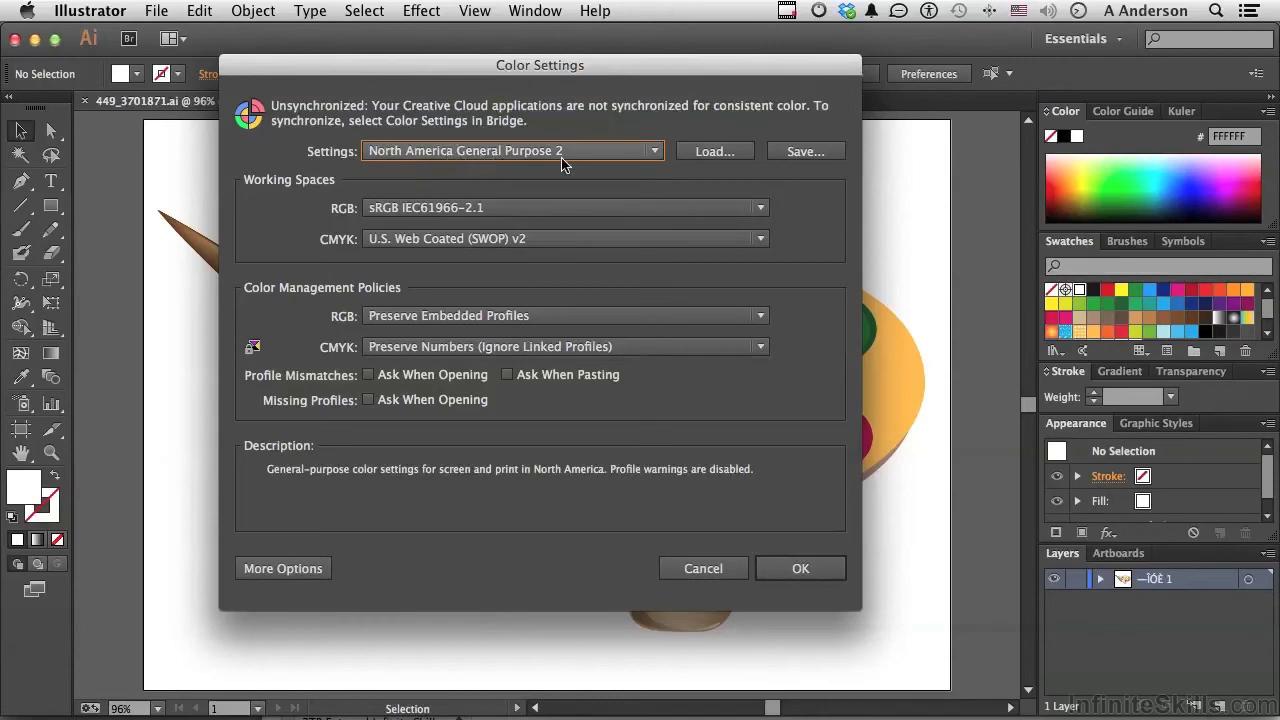
left_click(654, 152)
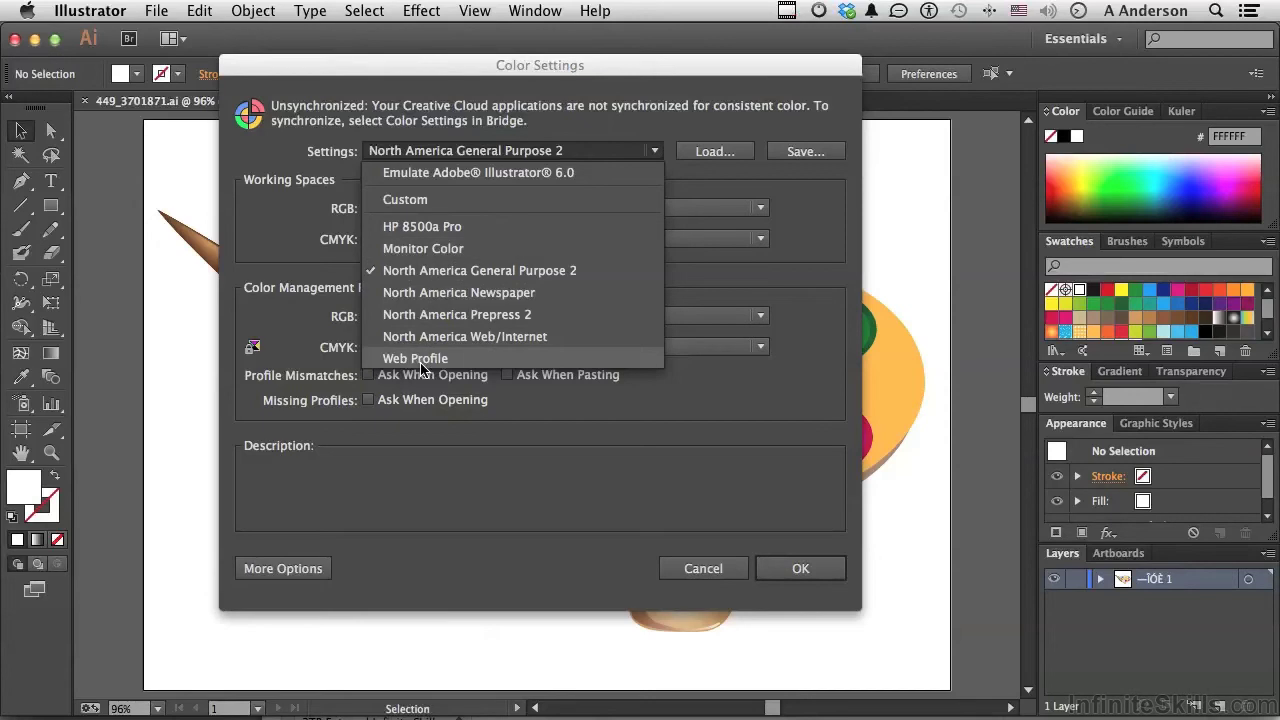
left_click(396, 278)
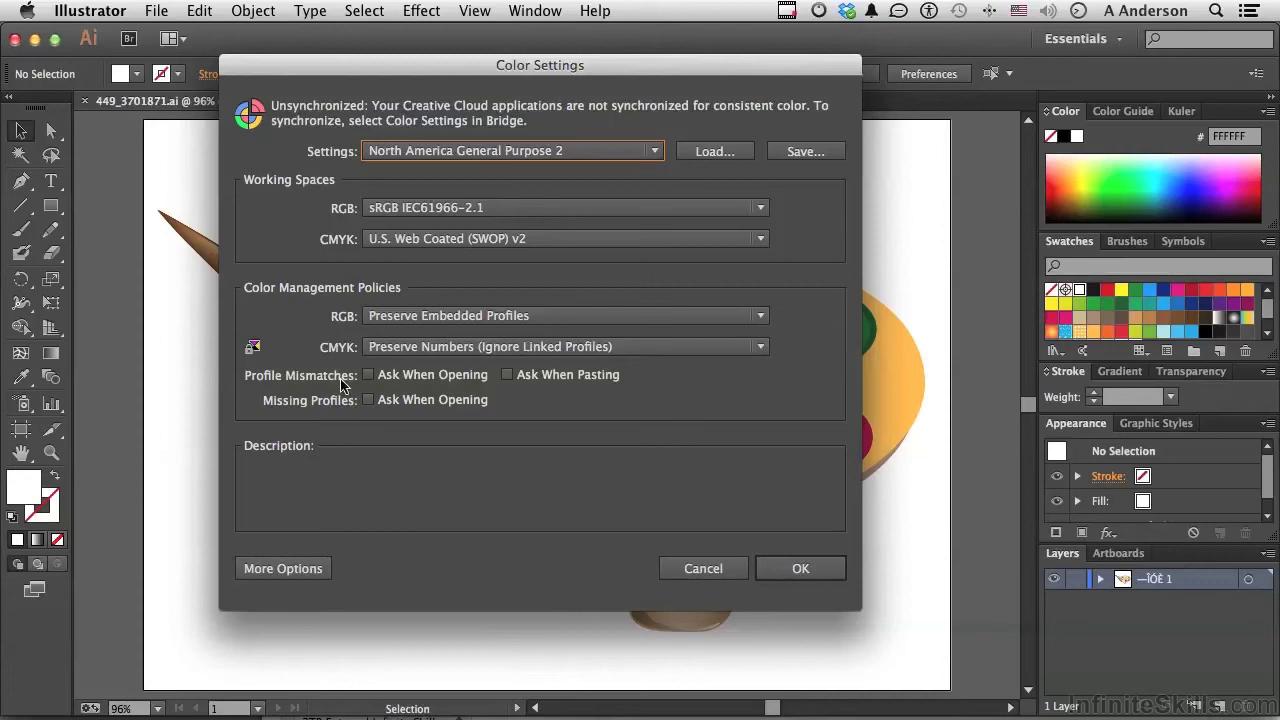
Step: Show the extra conversion options, recheck the preset list, then hide the options again
left_click(302, 570)
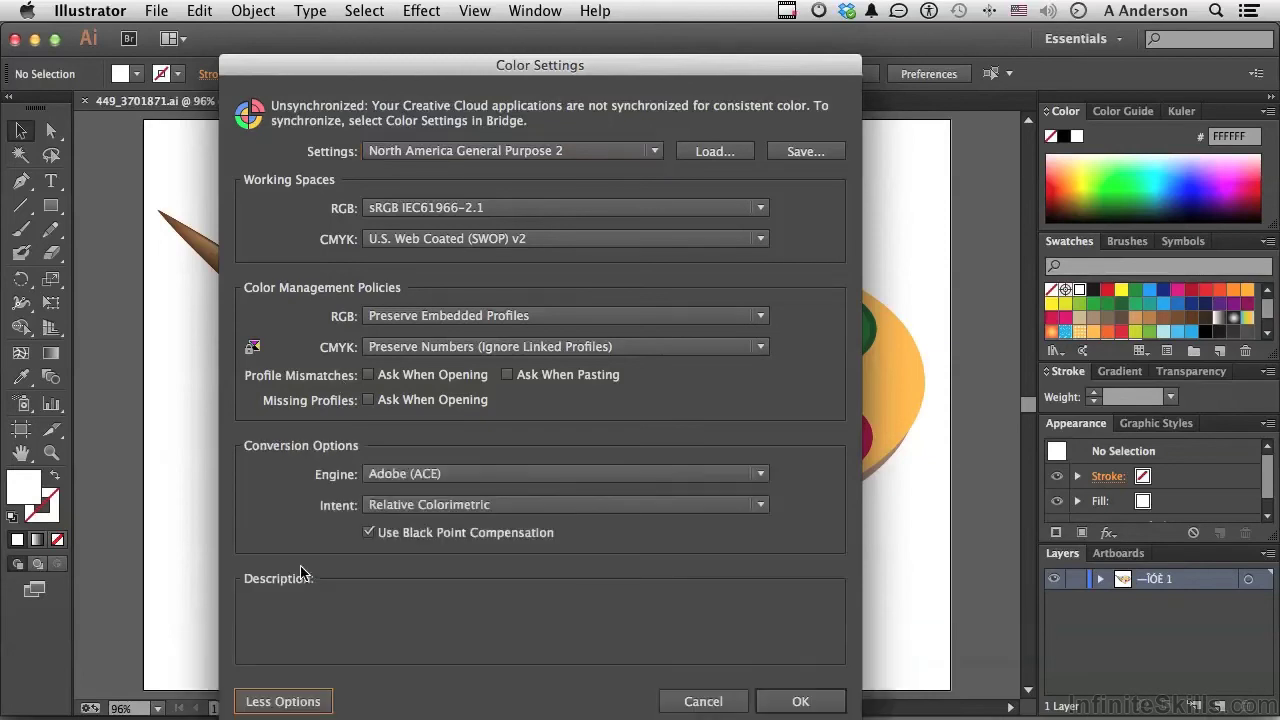
left_click(512, 152)
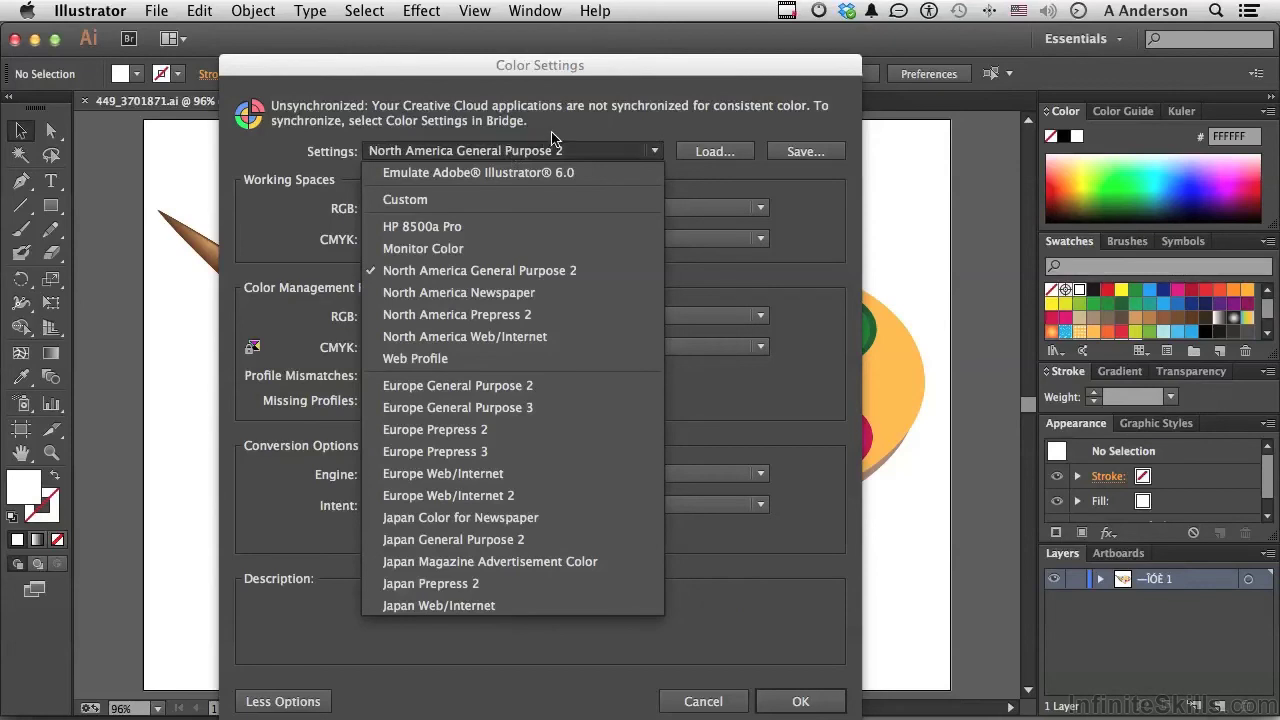
left_click(545, 150)
left_click(290, 702)
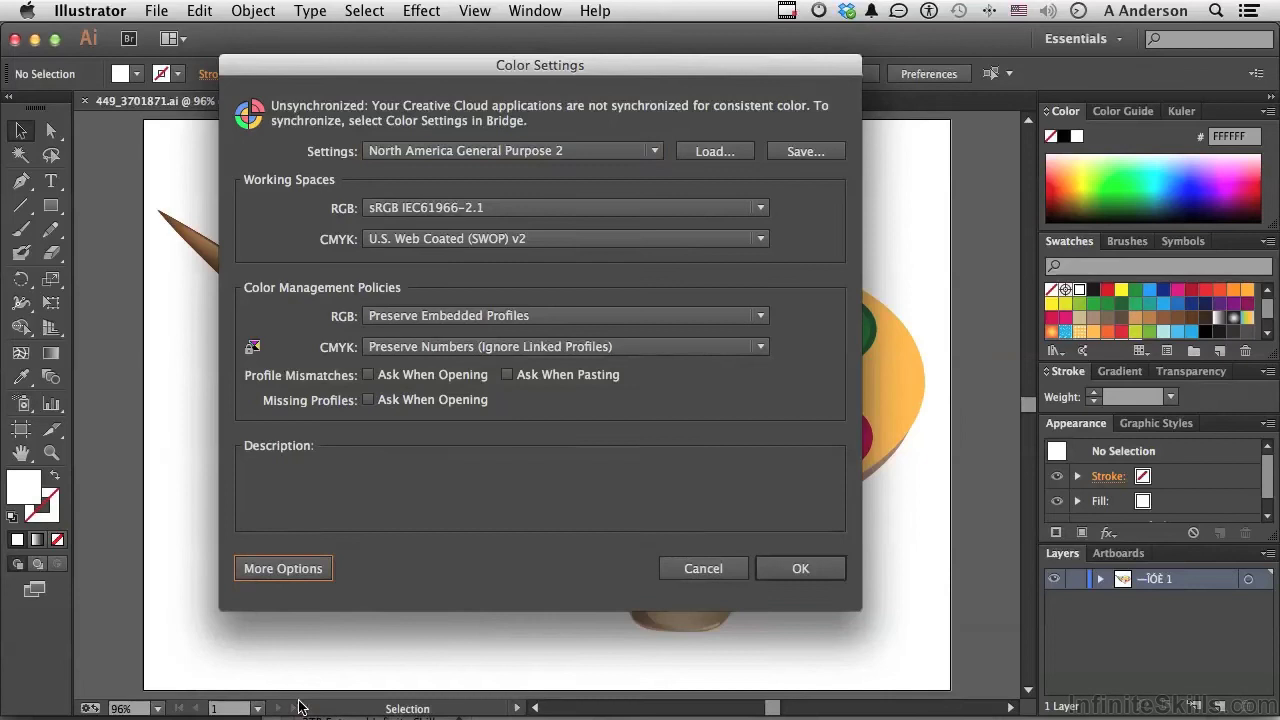
Step: Set the RGB working space to ProPhoto RGB, leaving CMYK on U.S. Web Coated (SWOP) v2
mouse_move(519, 162)
left_click(397, 207)
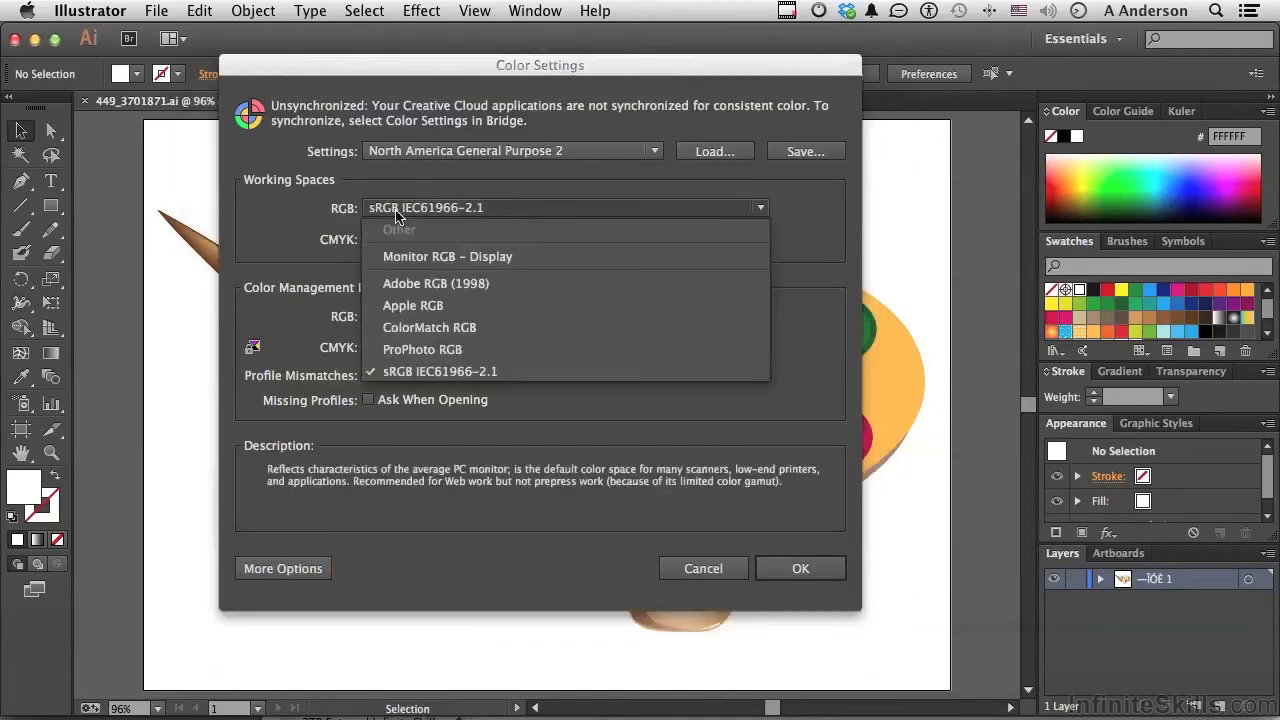
left_click(393, 350)
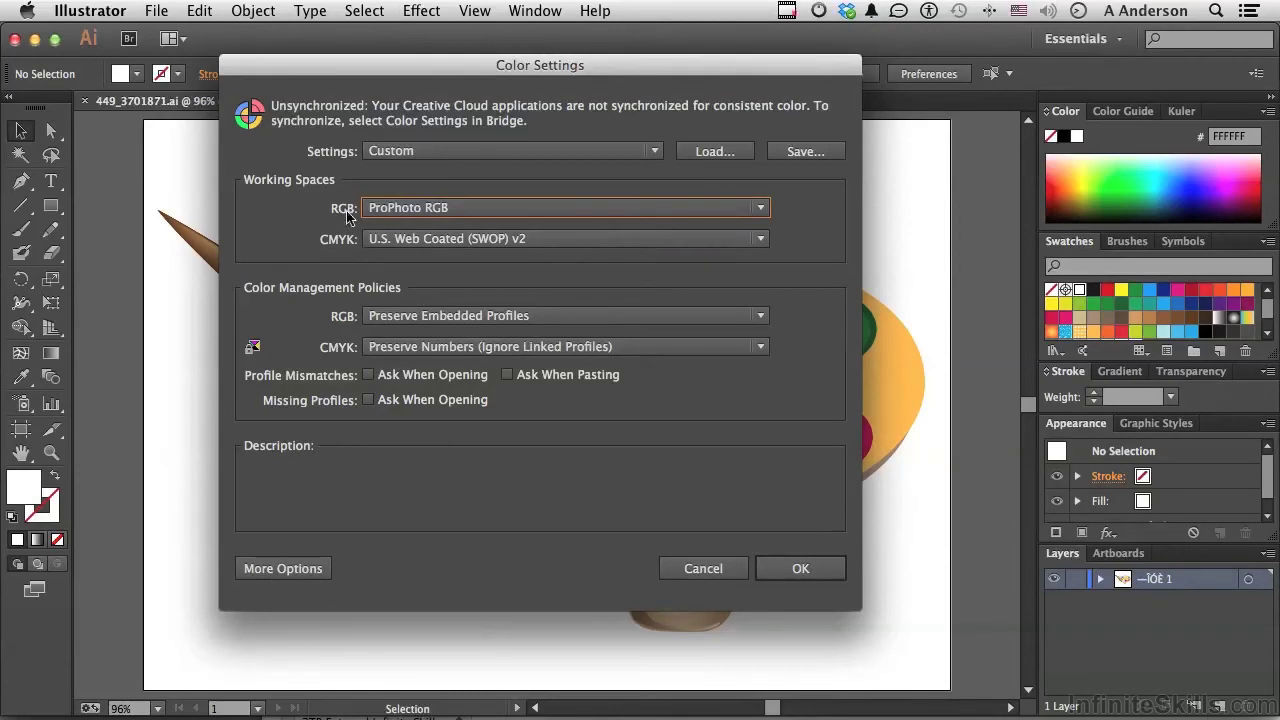
left_click(404, 244)
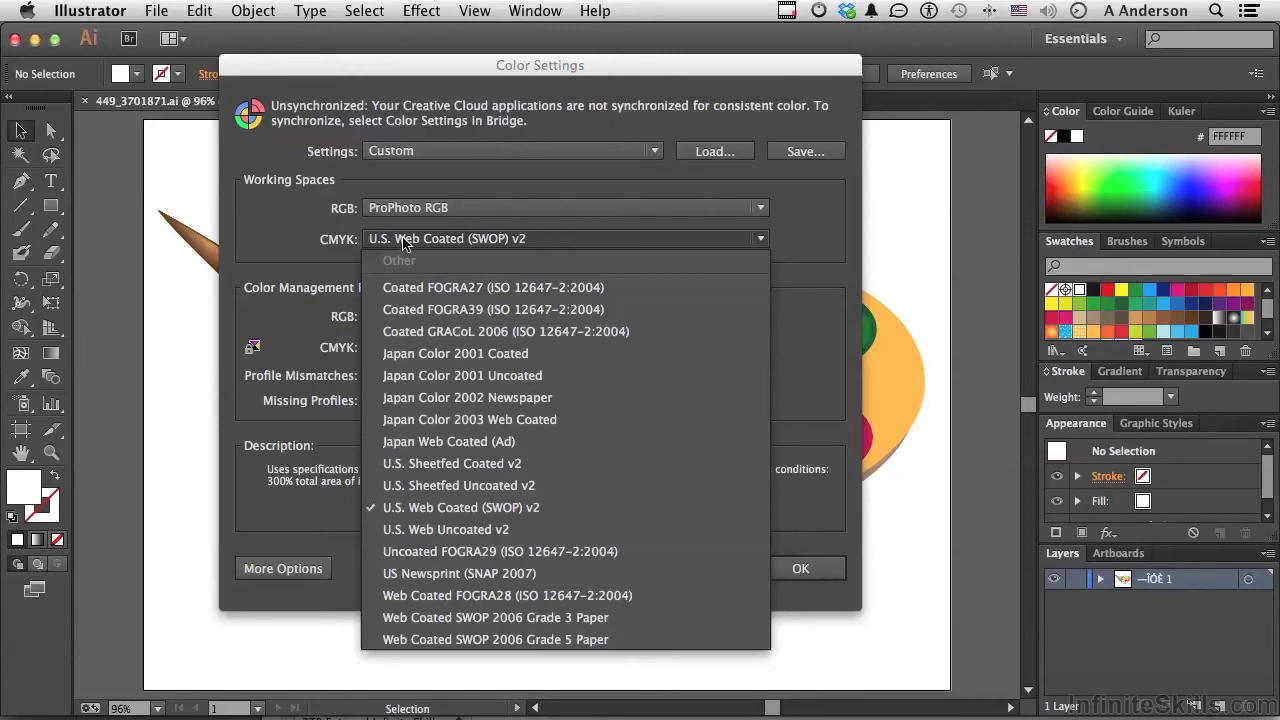
left_click(332, 248)
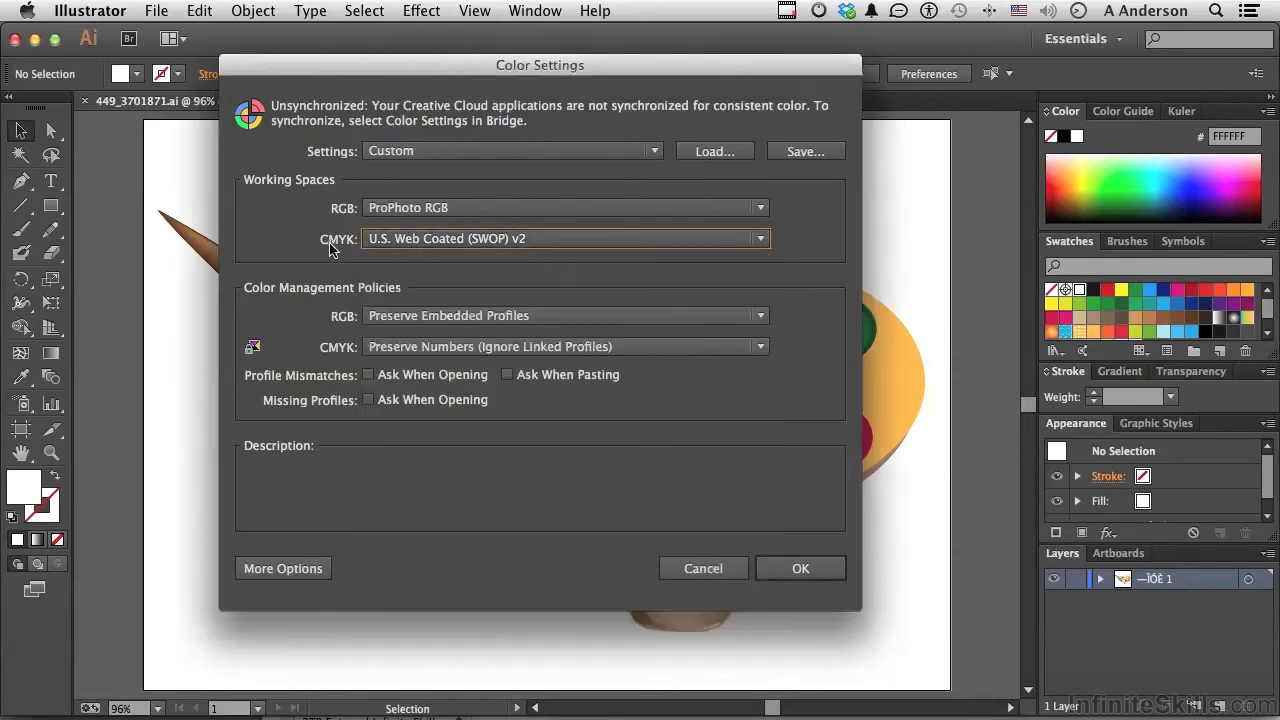
Step: Set both RGB and CMYK color management policies to Preserve Embedded Profiles
mouse_move(295, 291)
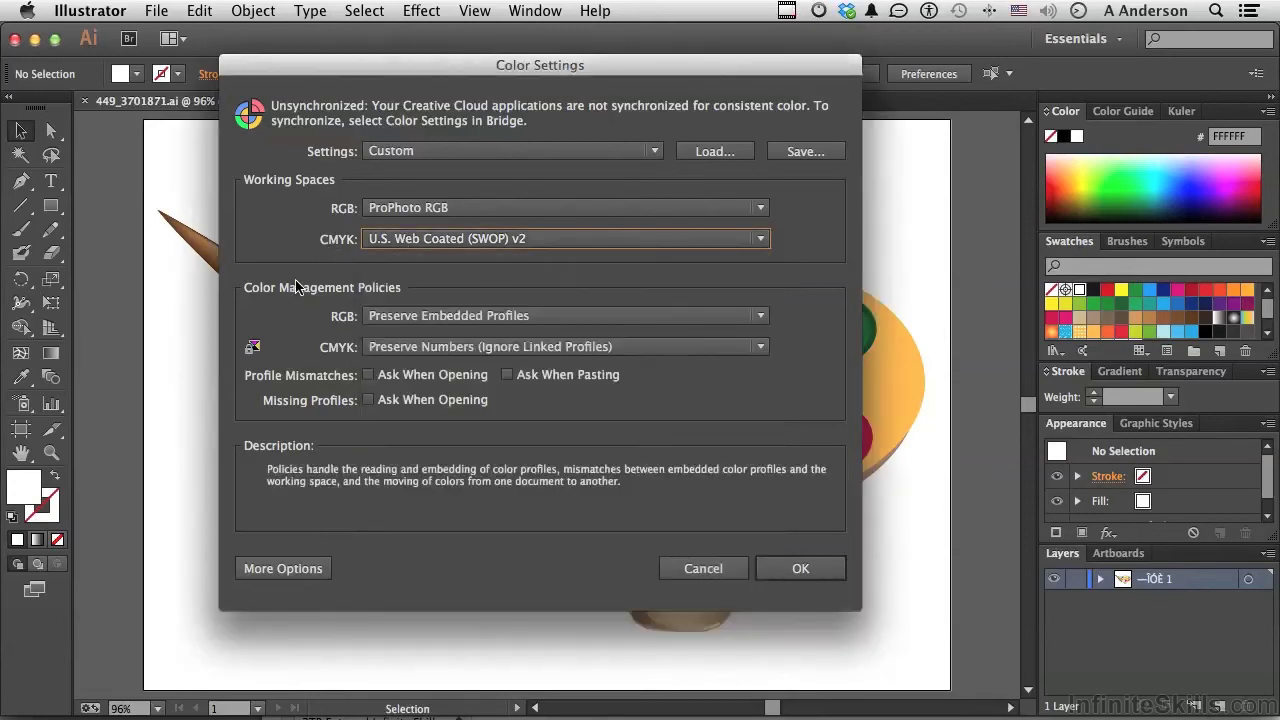
left_click(375, 318)
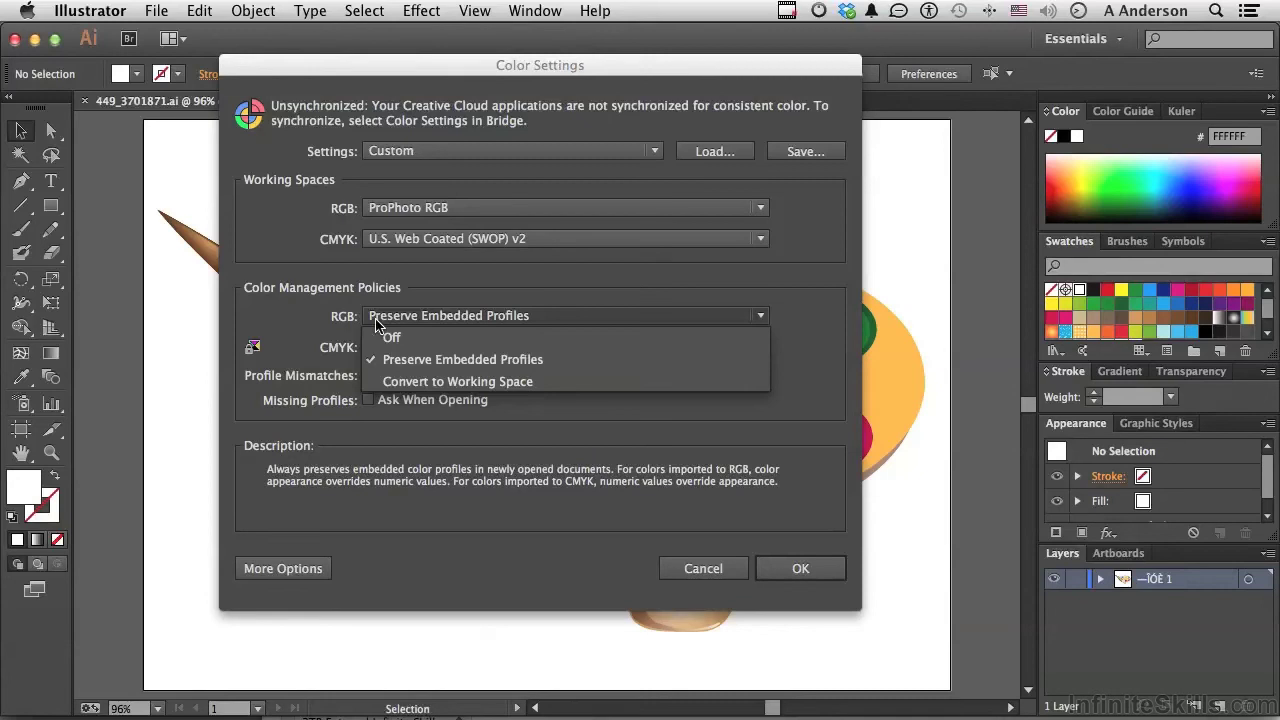
left_click(387, 358)
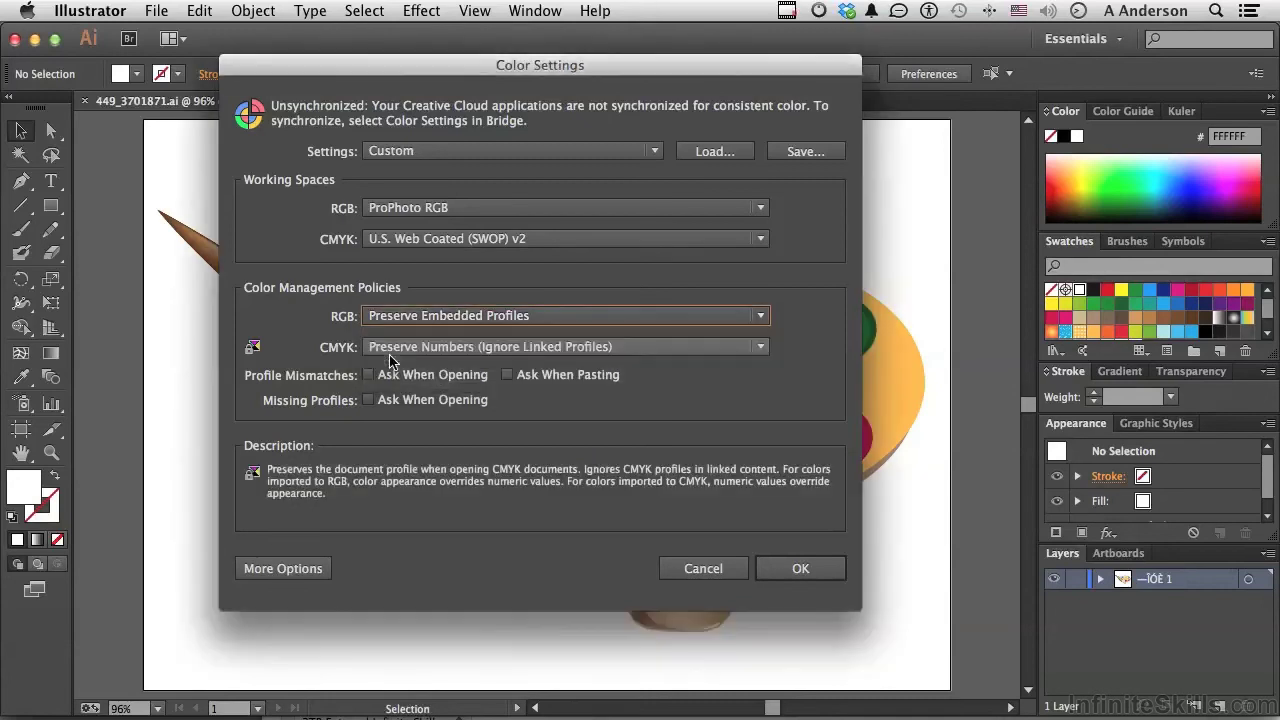
left_click(390, 350)
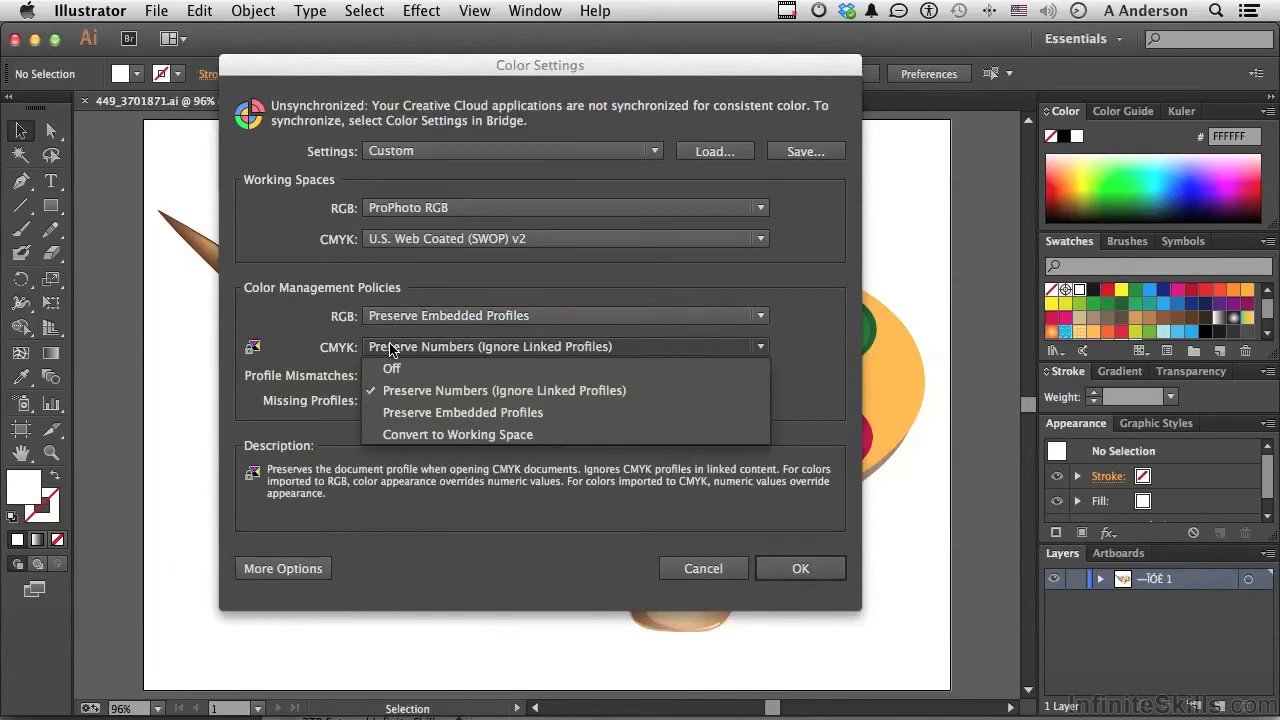
left_click(401, 414)
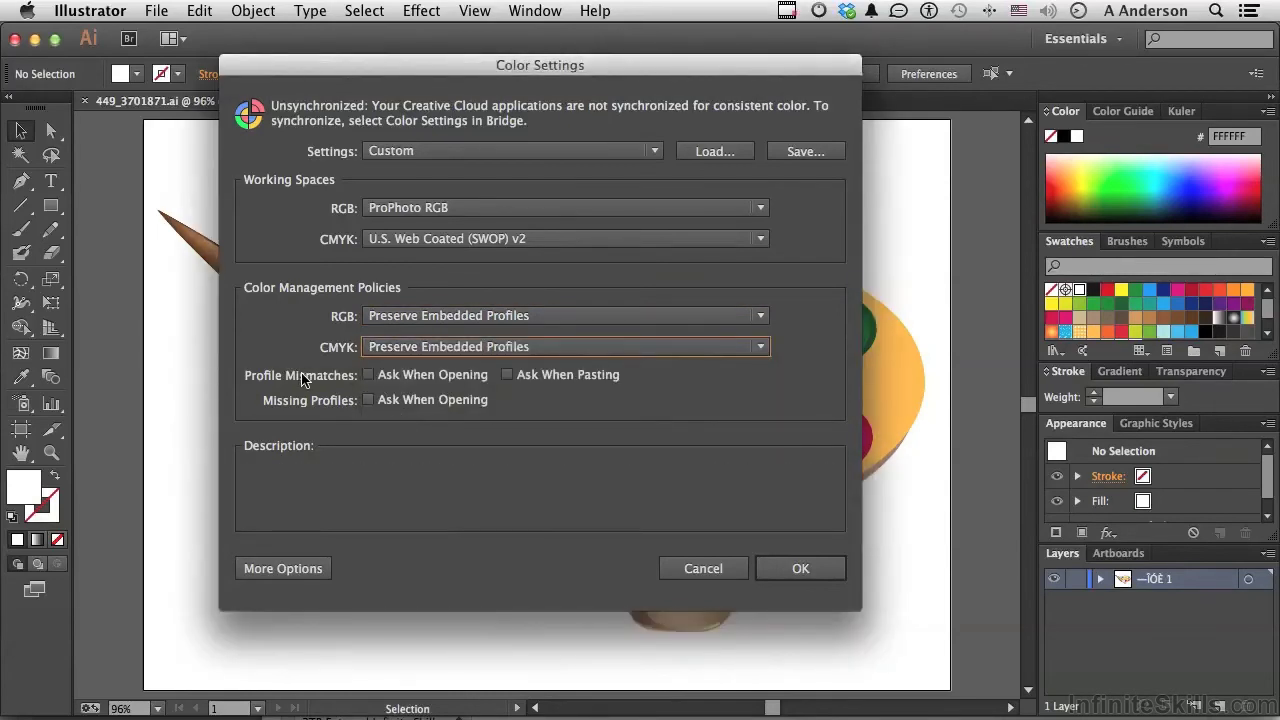
Step: Enable Ask When Opening for mismatches and missing profiles, plus Ask When Pasting
left_click(369, 375)
left_click(368, 399)
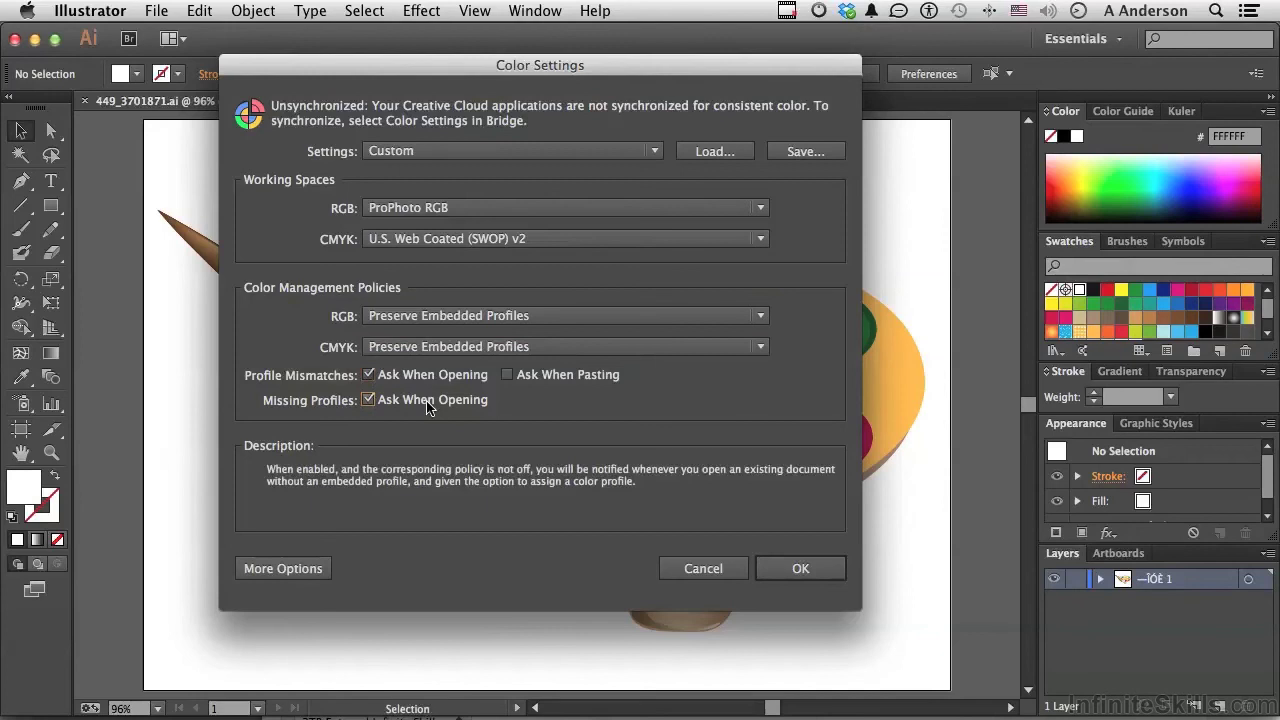
left_click(508, 375)
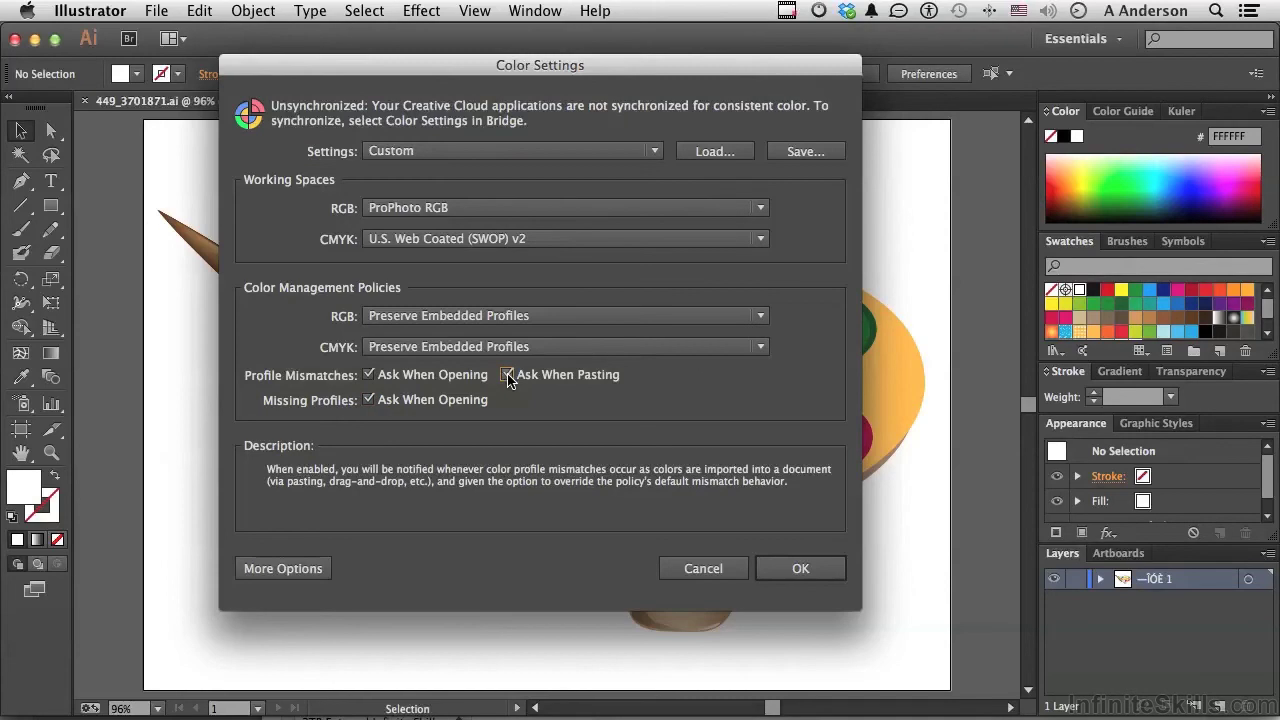
left_click(815, 157)
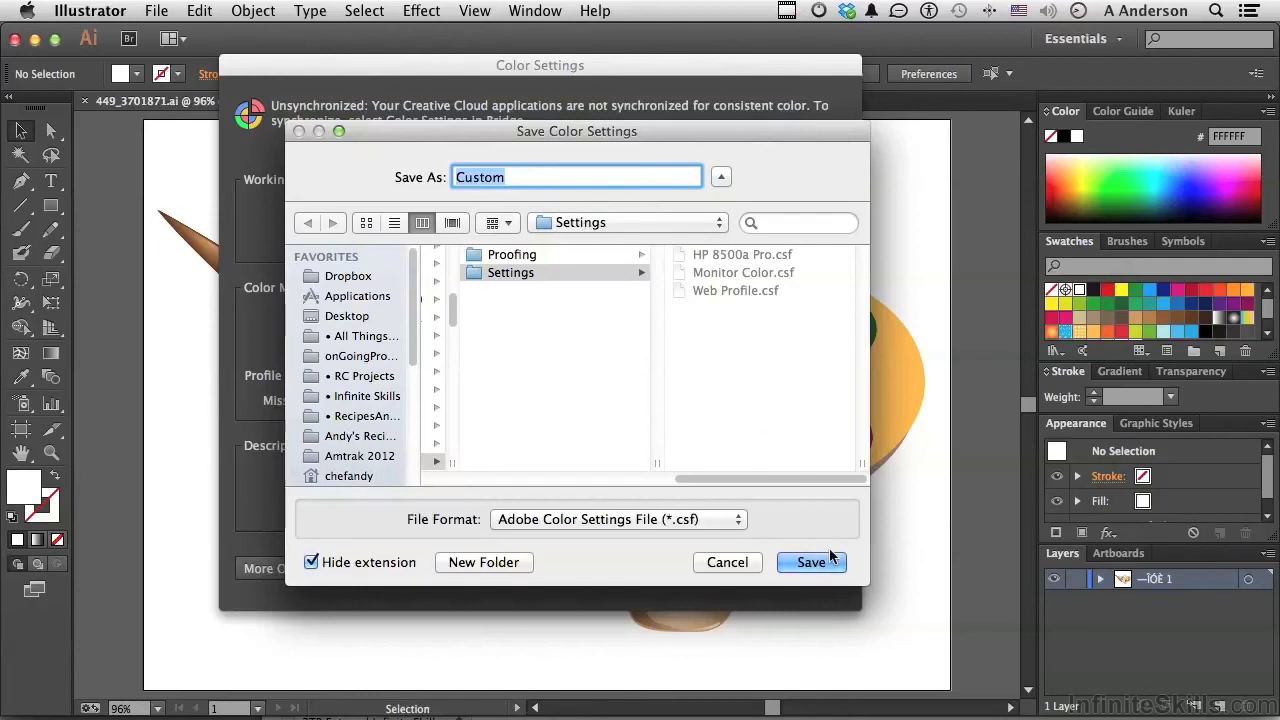
left_click(727, 562)
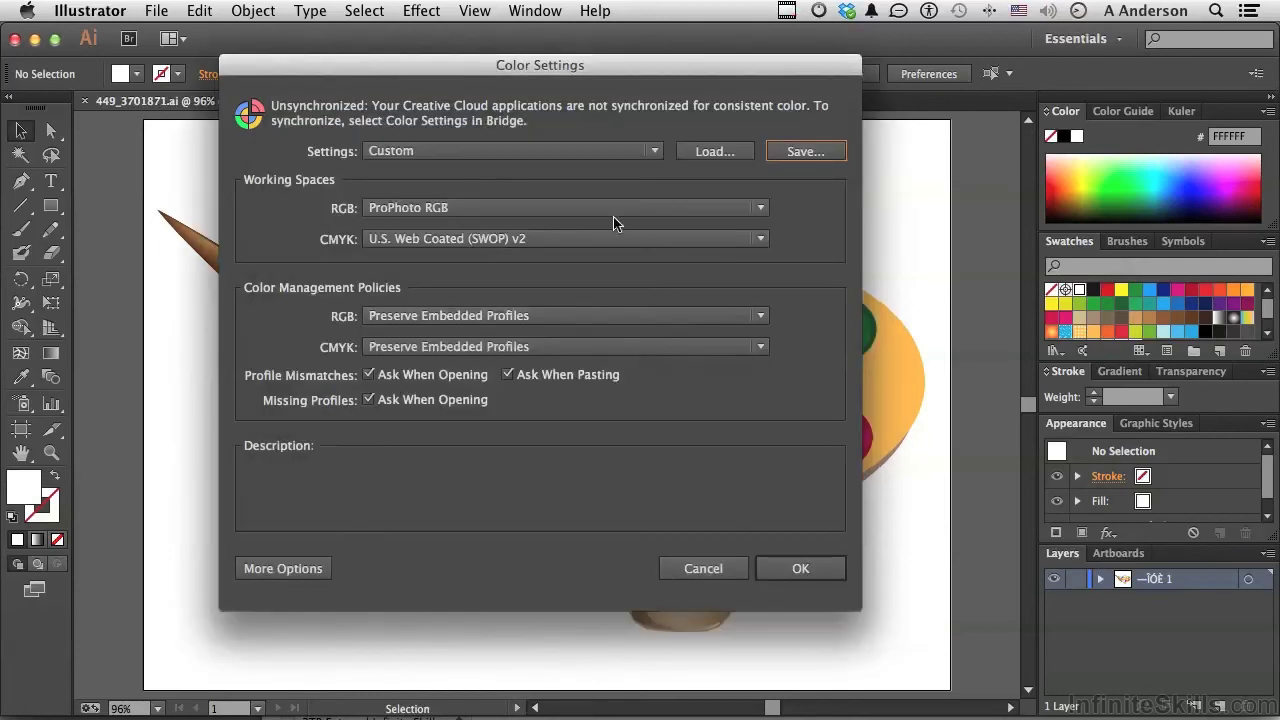
Step: Apply the Web Profile preset, then change Settings to North America General Purpose 2
left_click(631, 152)
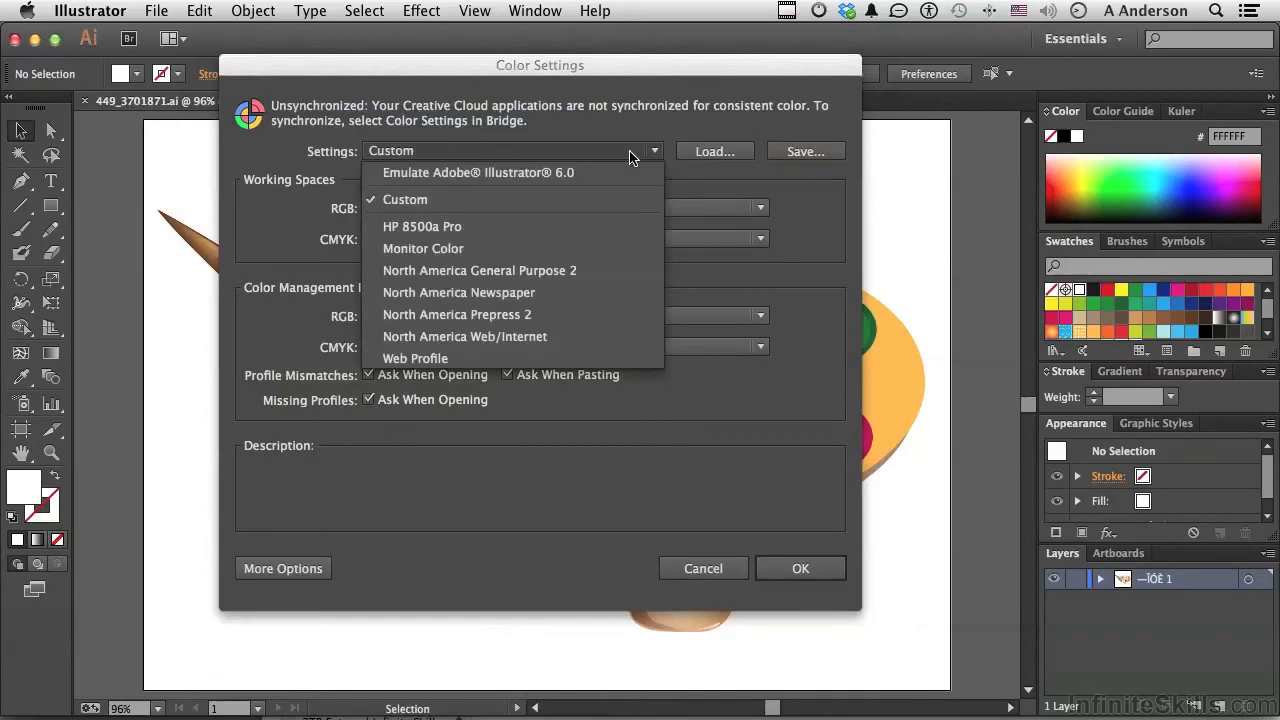
left_click(447, 362)
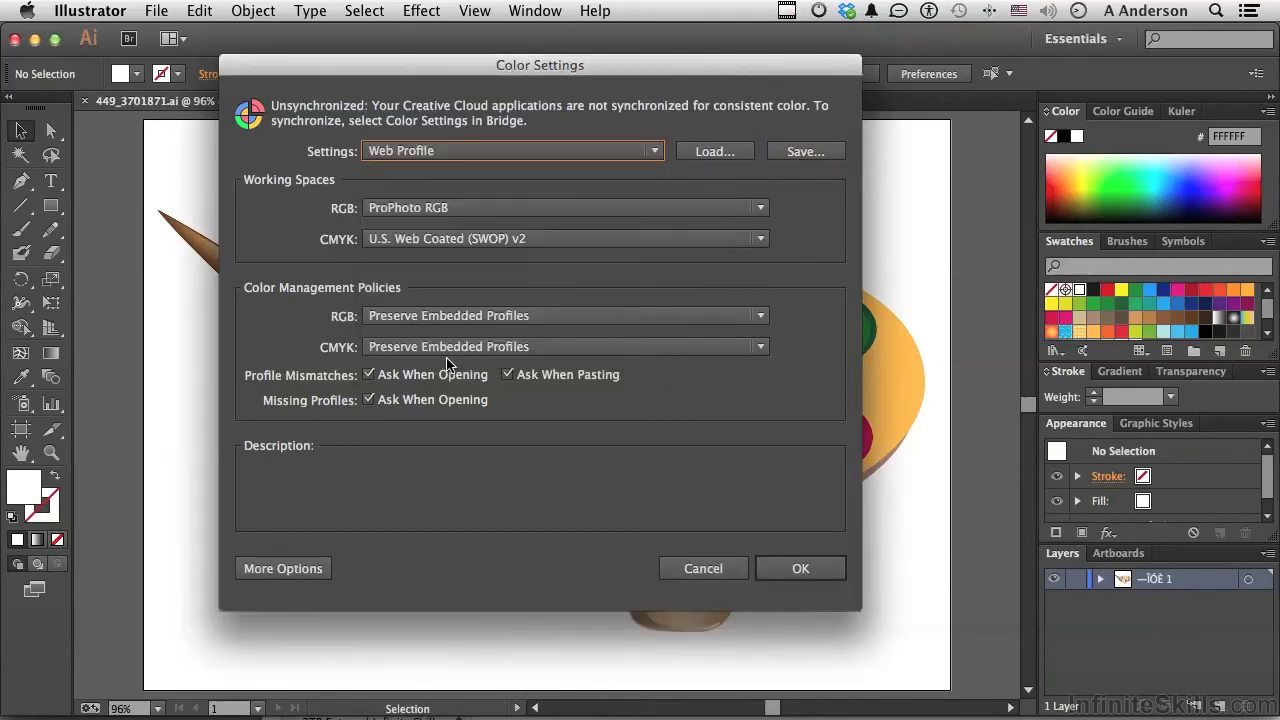
left_click(596, 153)
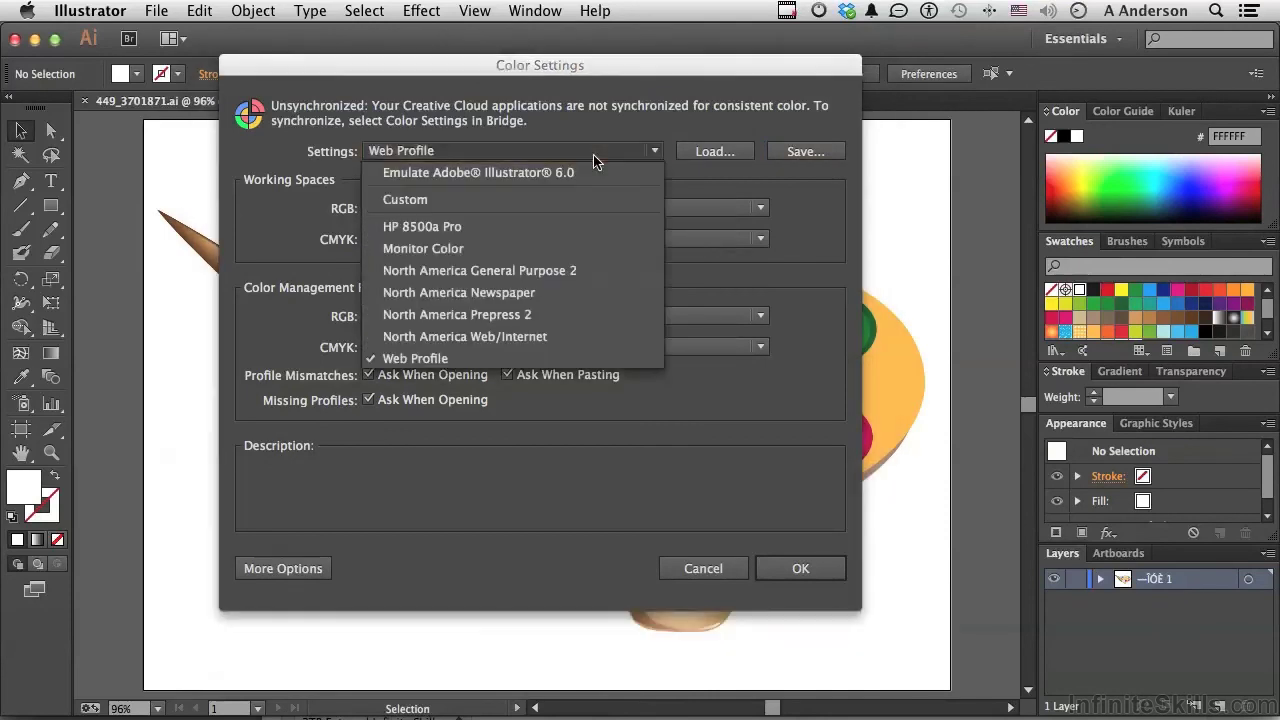
left_click(560, 270)
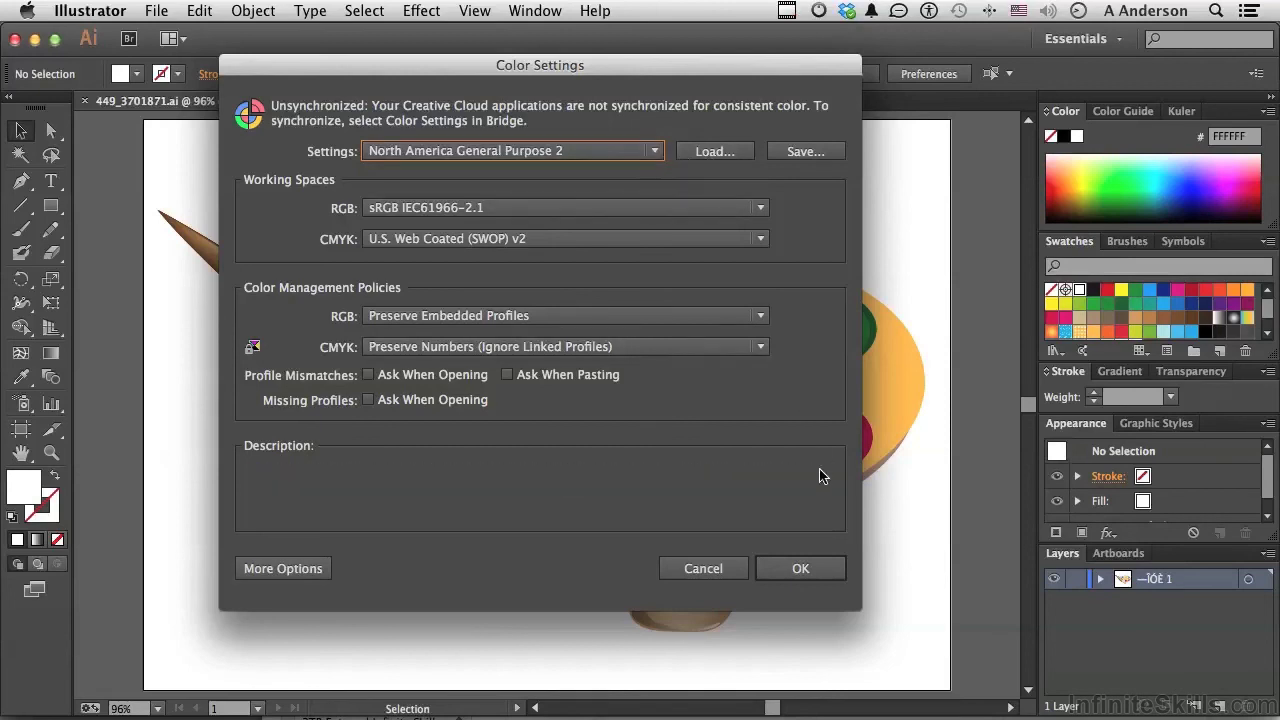
Step: Confirm the North America General Purpose 2 color settings with OK
left_click(803, 568)
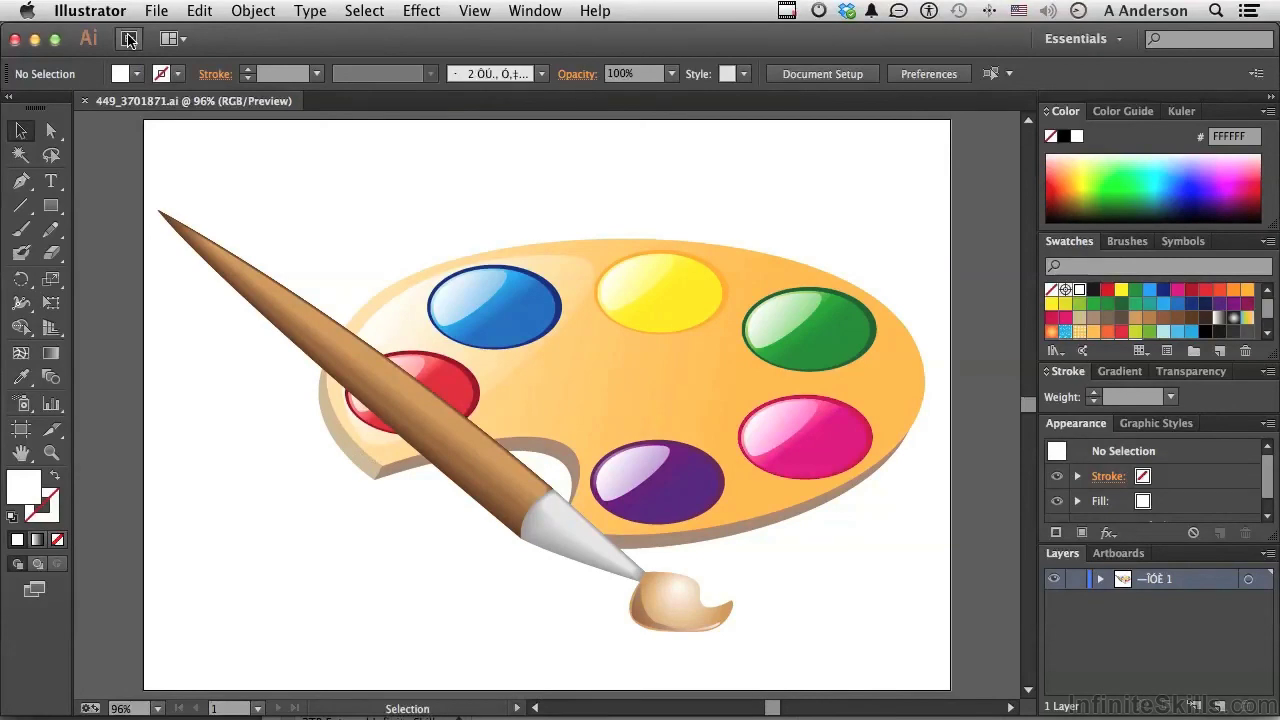
Step: In Bridge, open Edit > Color Settings and apply the HP 8500a Pro preset
left_click(128, 38)
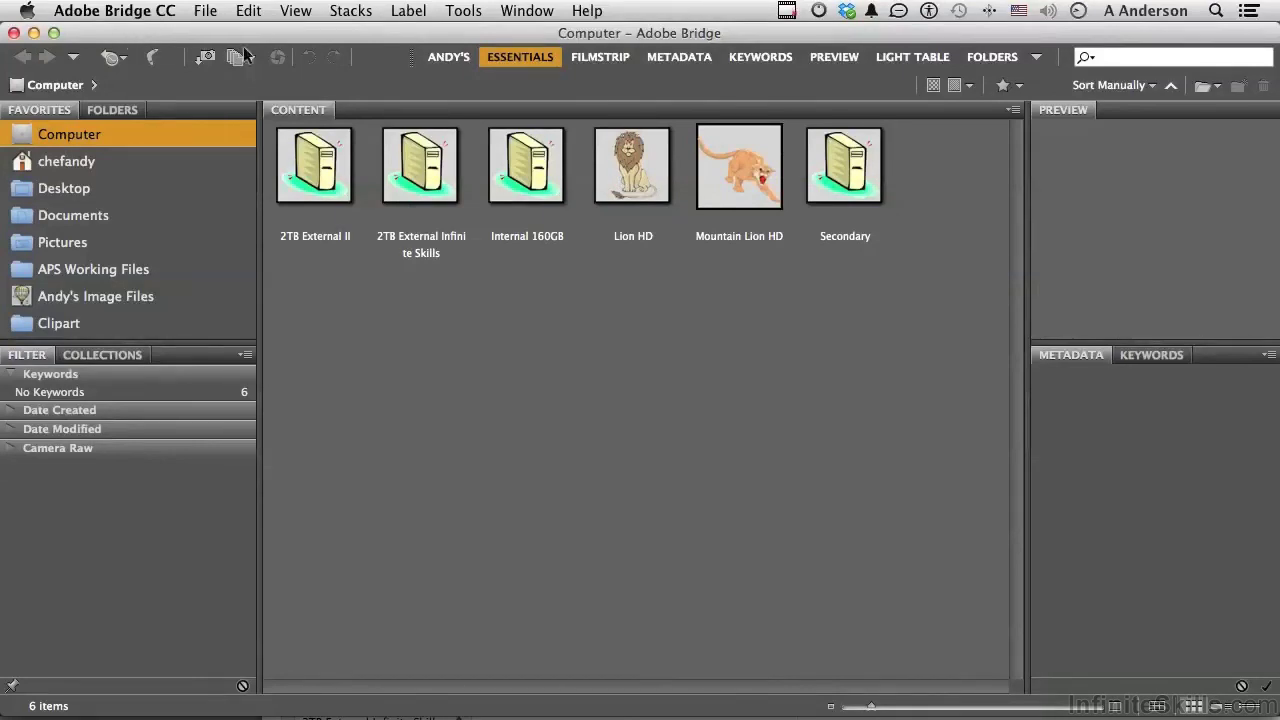
left_click(248, 11)
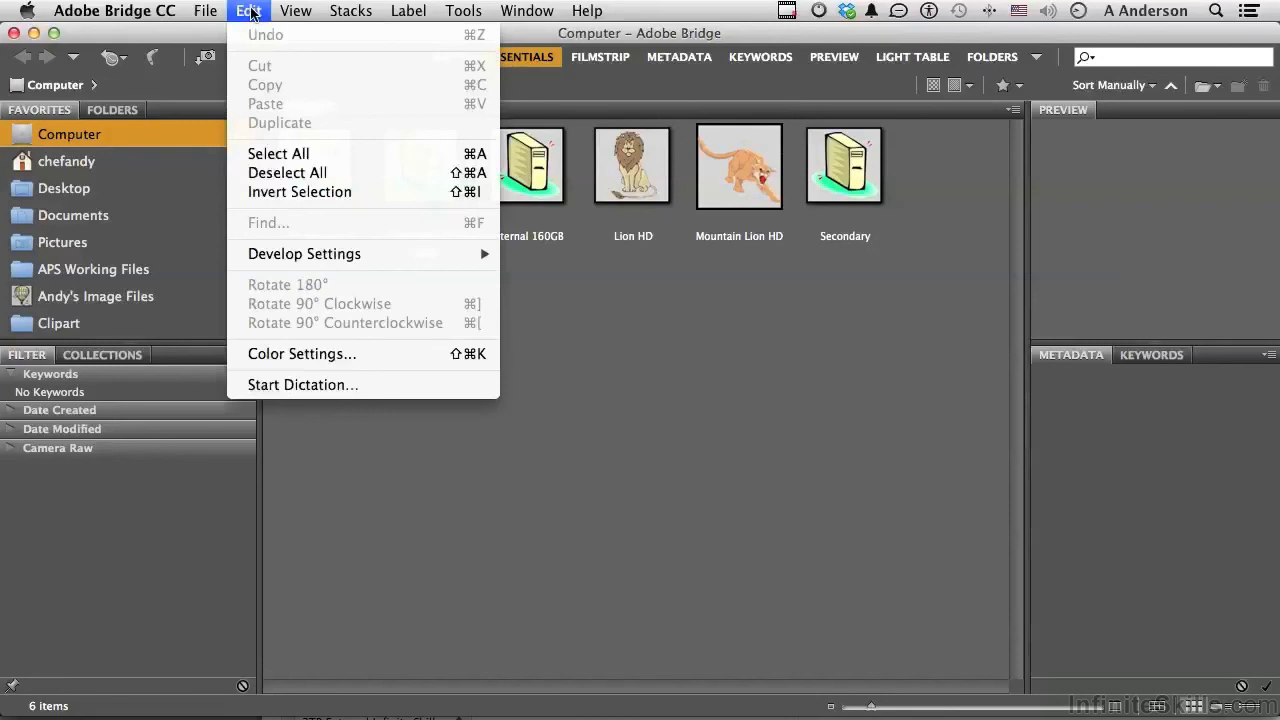
left_click(297, 356)
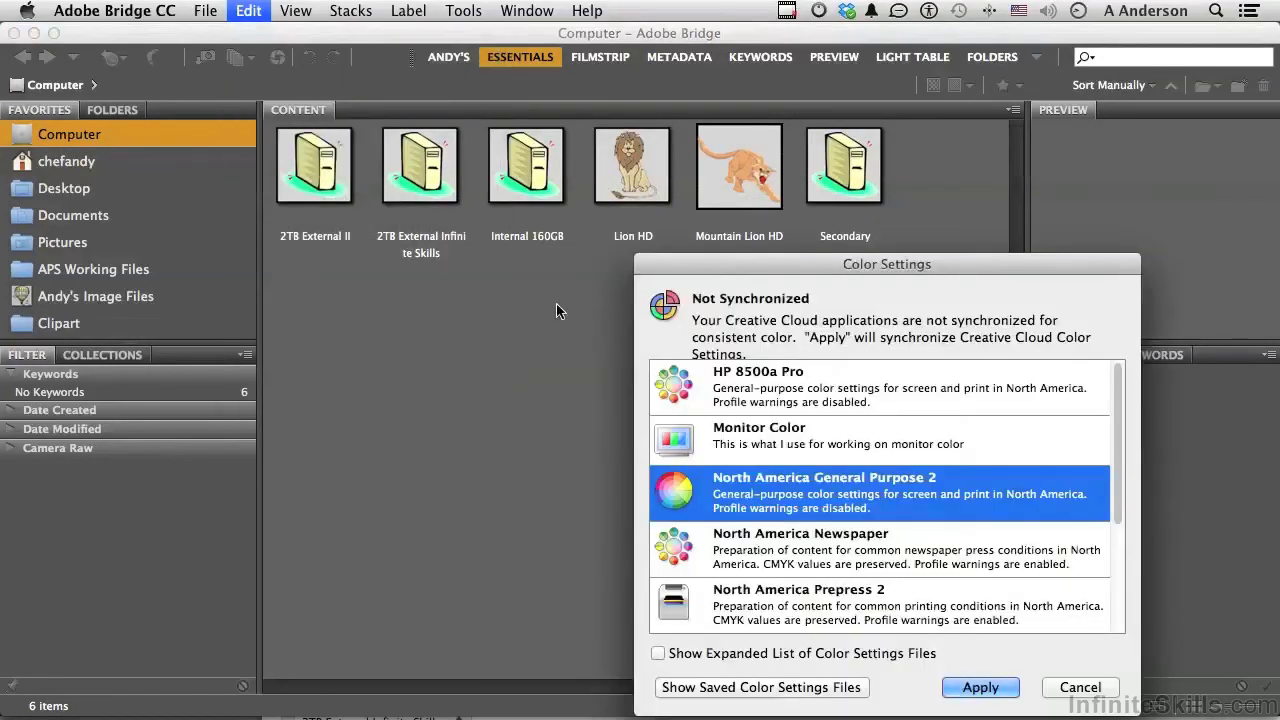
left_click_drag(707, 262, 436, 109)
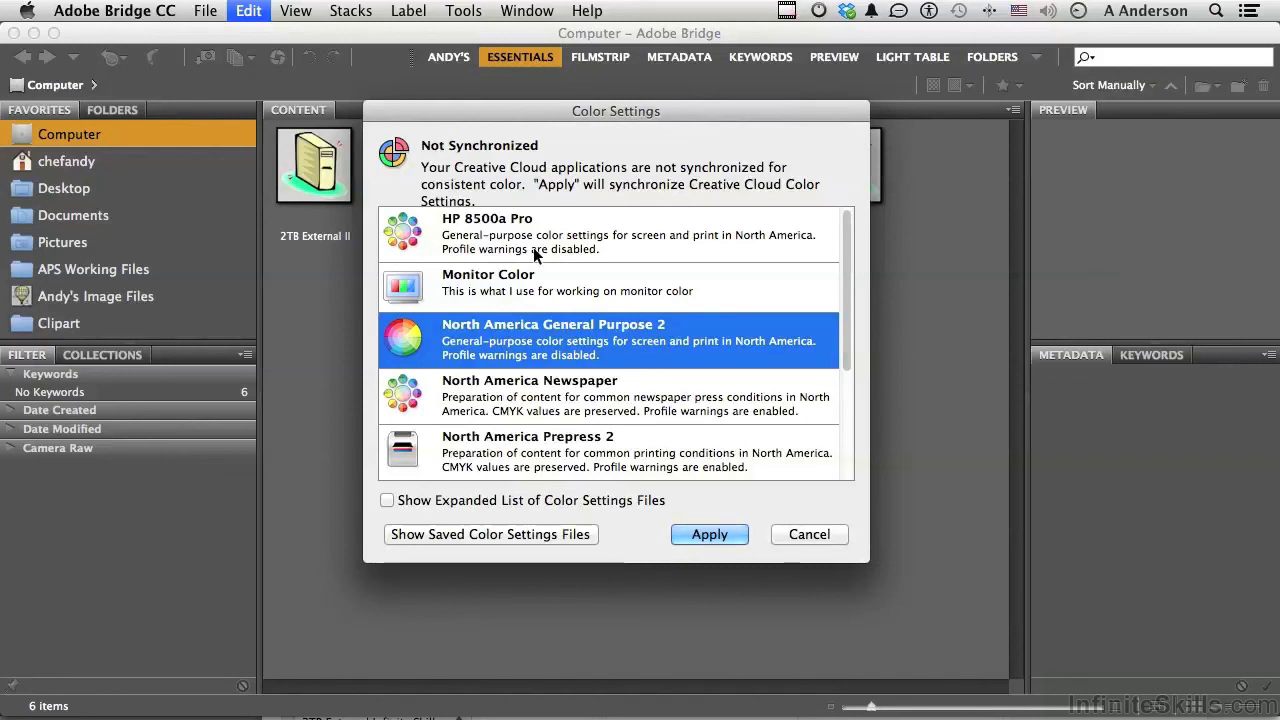
left_click(533, 235)
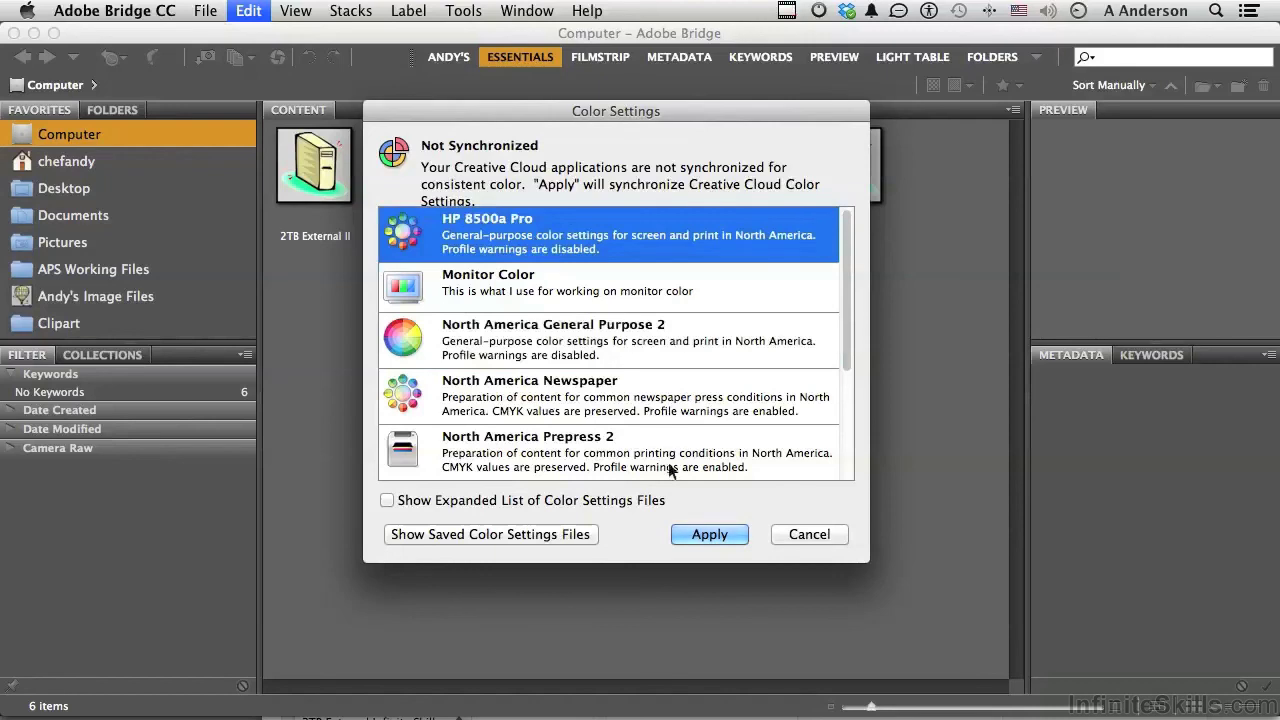
left_click(699, 535)
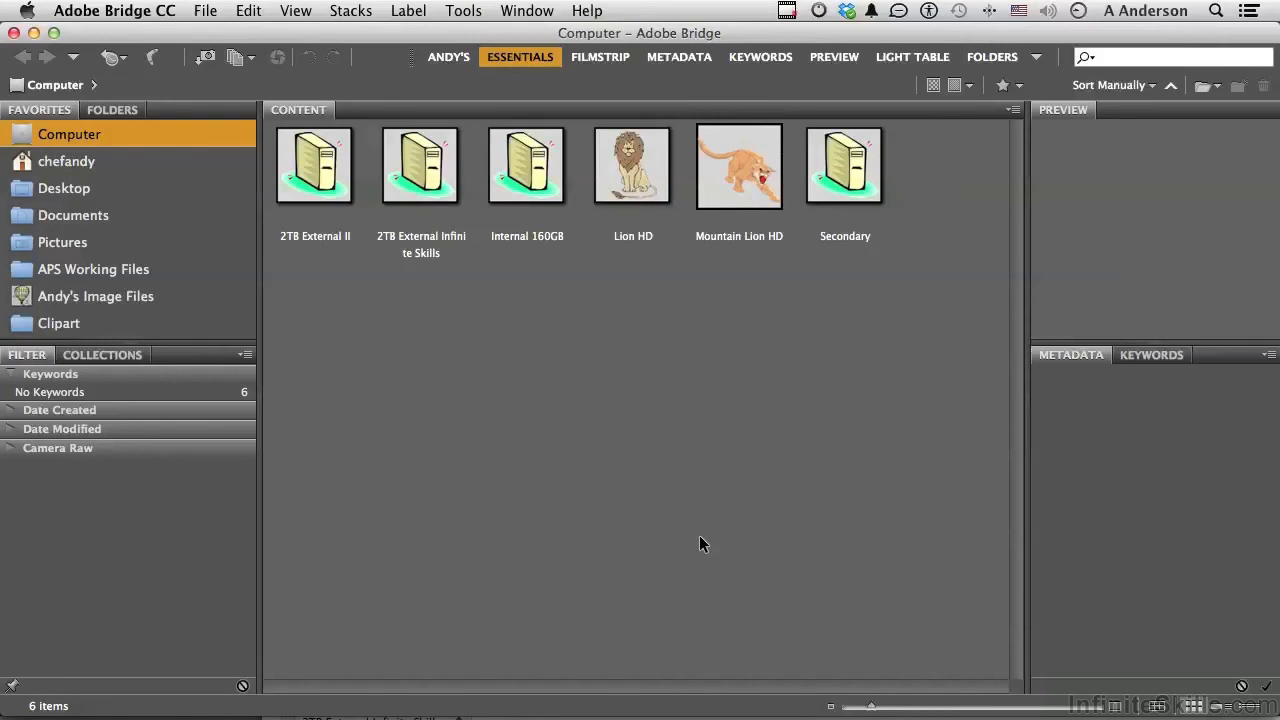